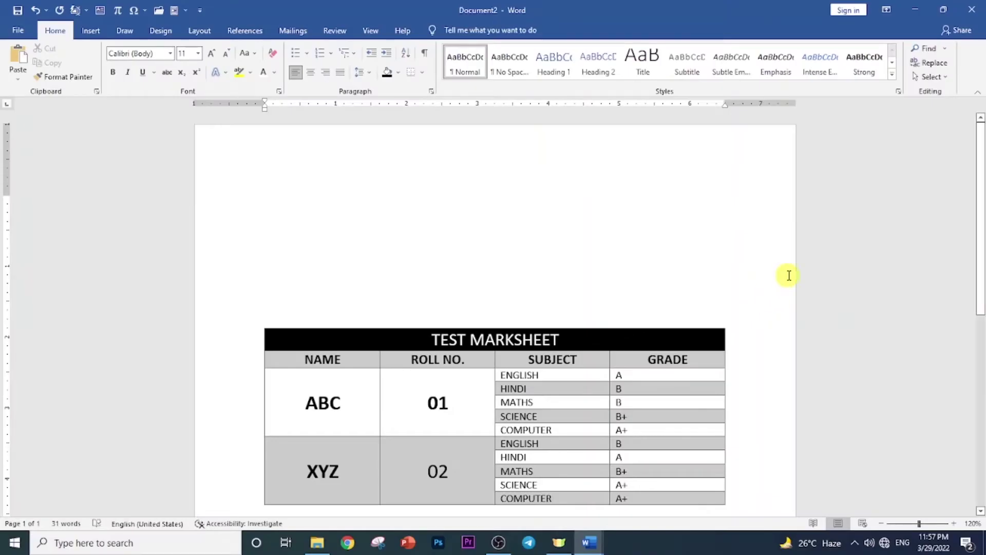
Step: Return to the top of the document and bring up the Insert ribbon above the TEST MARKSHEET example
{"action": "scroll", "coordinate": [781, 275], "scroll_direction": "down", "scroll_amount": 1}
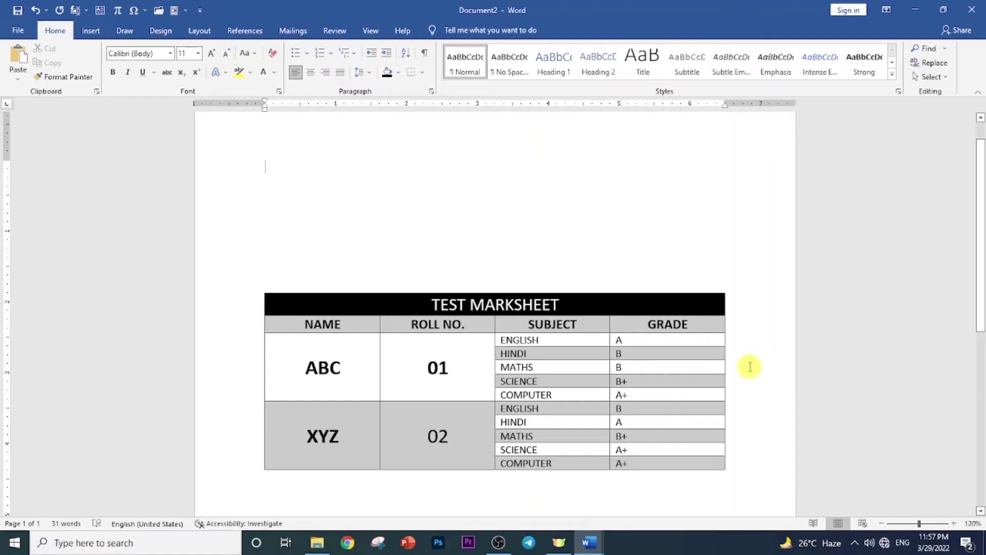
{"action": "scroll", "coordinate": [749, 366], "scroll_direction": "up", "scroll_amount": 1}
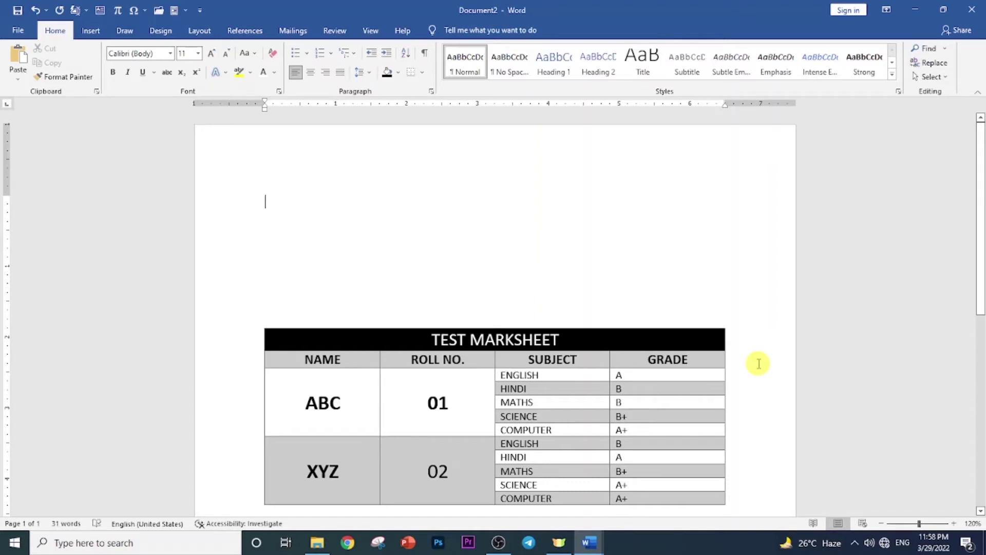
{"action": "scroll", "coordinate": [759, 363], "scroll_direction": "down", "scroll_amount": 1}
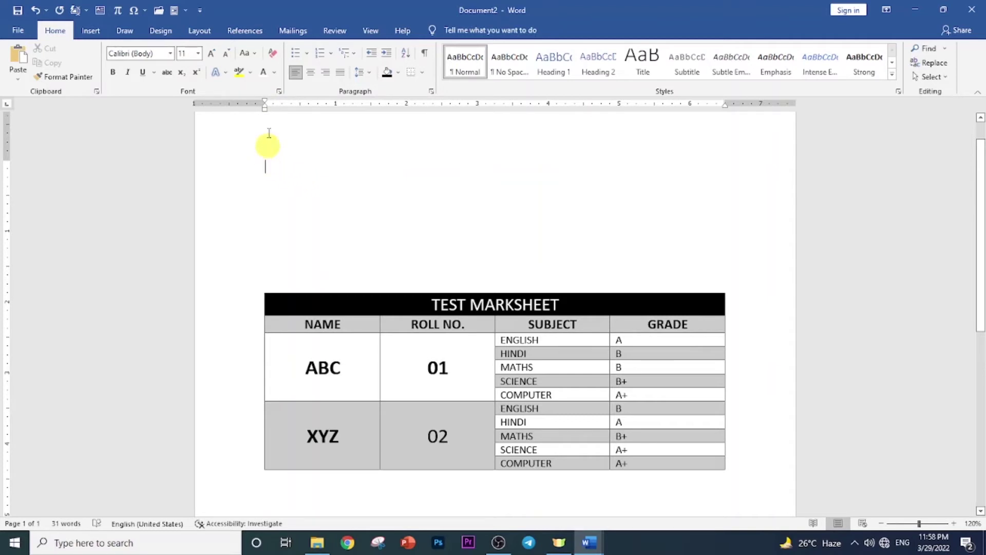
{"action": "left_click", "coordinate": [80, 30]}
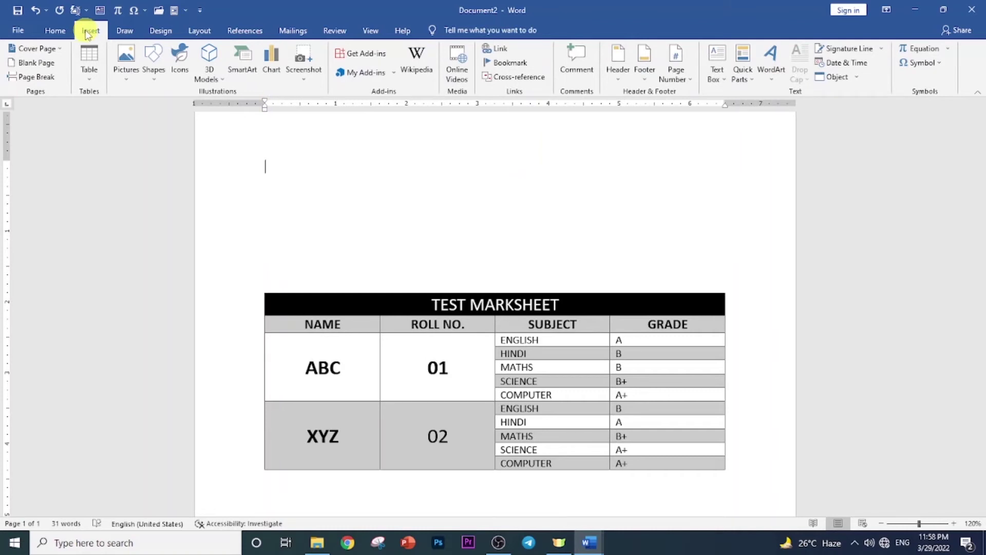
Step: Insert a 4×4 table above the example and delete two blank lines between the tables
{"action": "left_click", "coordinate": [92, 81]}
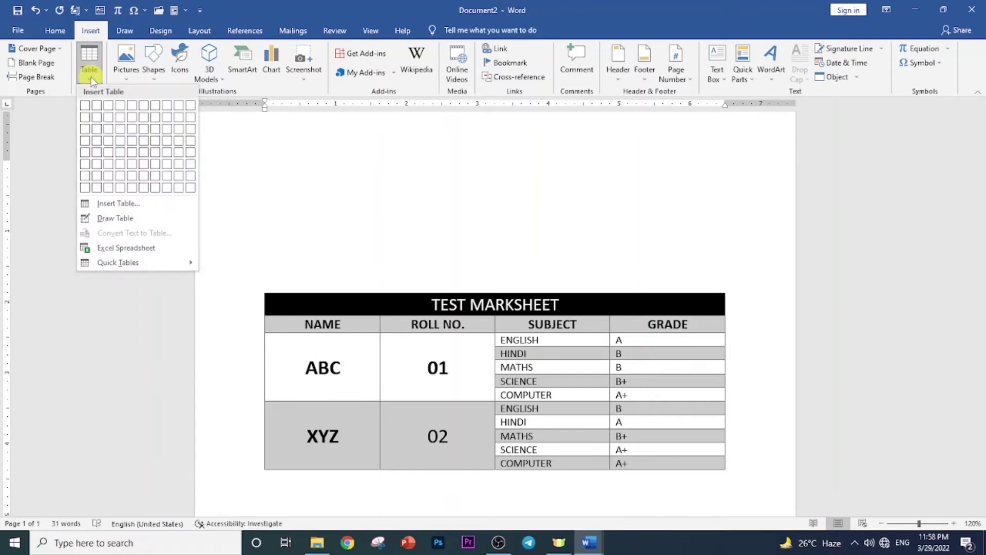
{"action": "left_click", "coordinate": [121, 139]}
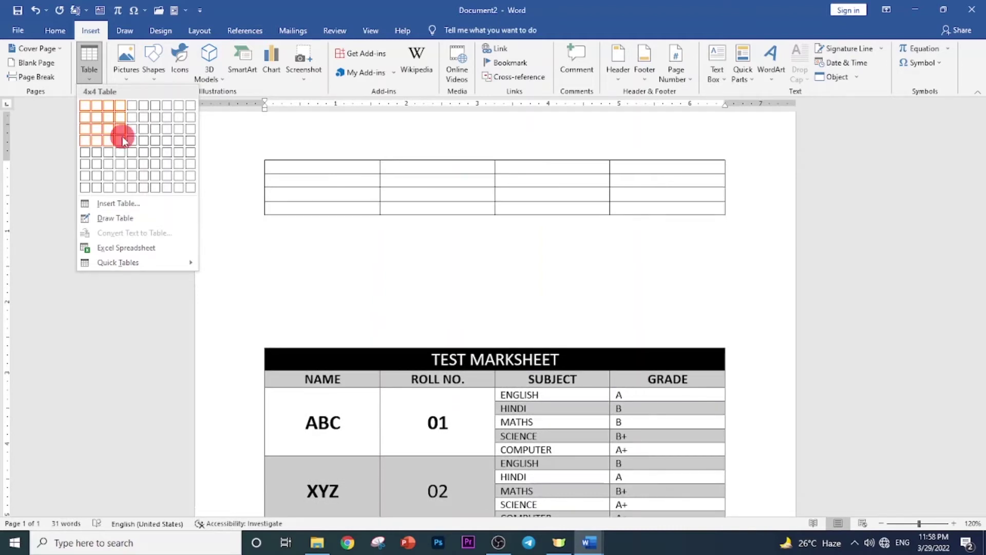
{"action": "left_click", "coordinate": [421, 242]}
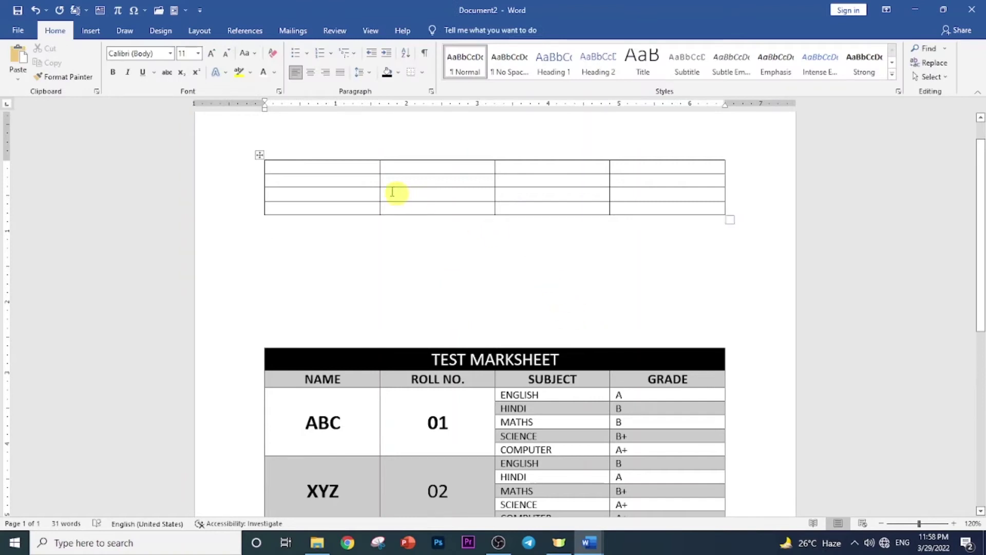
{"action": "key", "text": "Delete"}
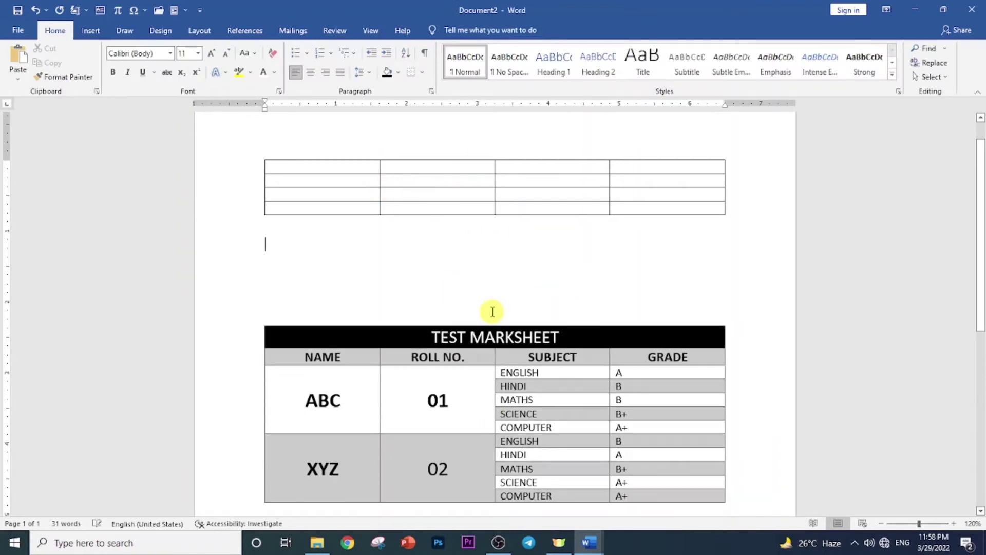
{"action": "key", "text": "Delete"}
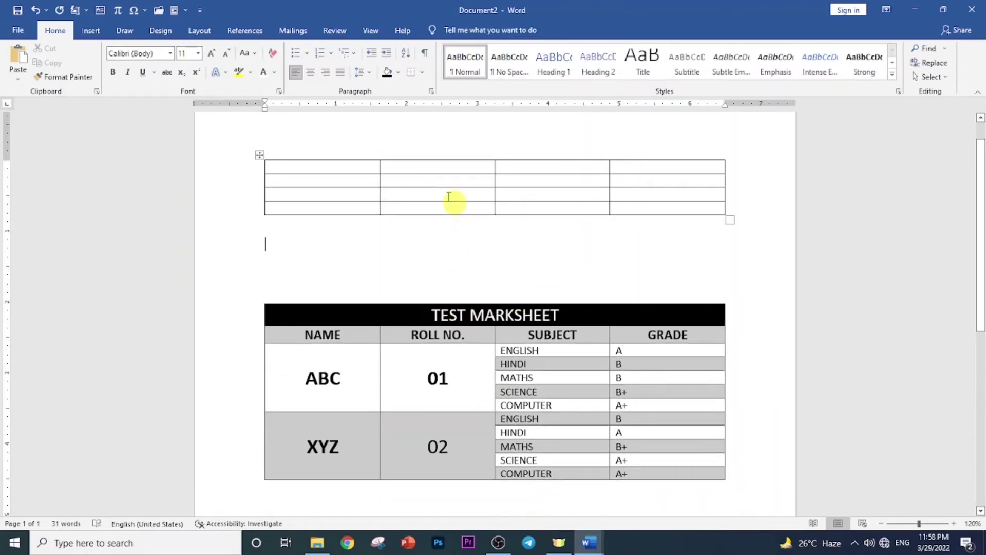
Step: Select the entire first row of the new table
{"action": "left_click", "coordinate": [371, 165]}
{"action": "left_click", "coordinate": [440, 315]}
{"action": "left_click", "coordinate": [550, 314]}
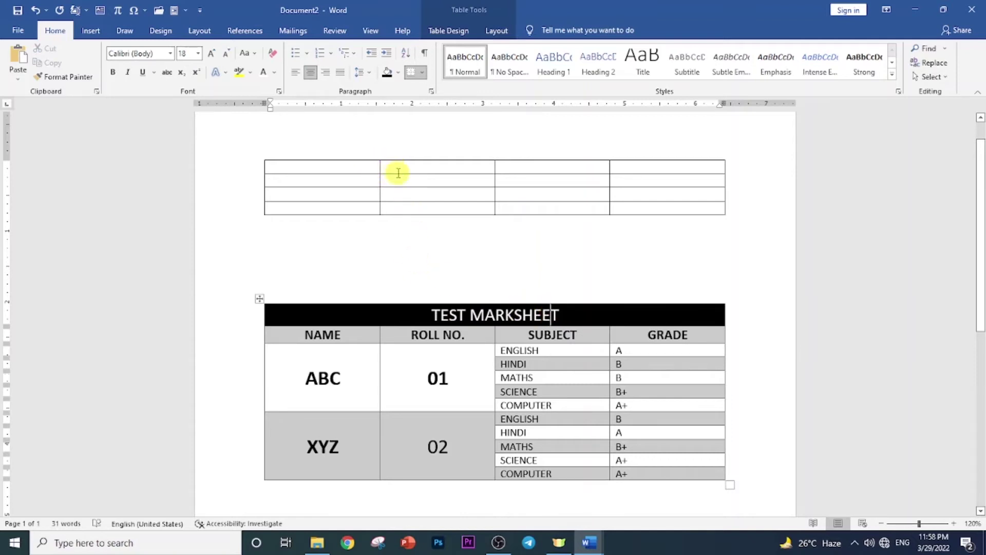
{"action": "left_click_drag", "start_coordinate": [348, 166], "coordinate": [614, 166]}
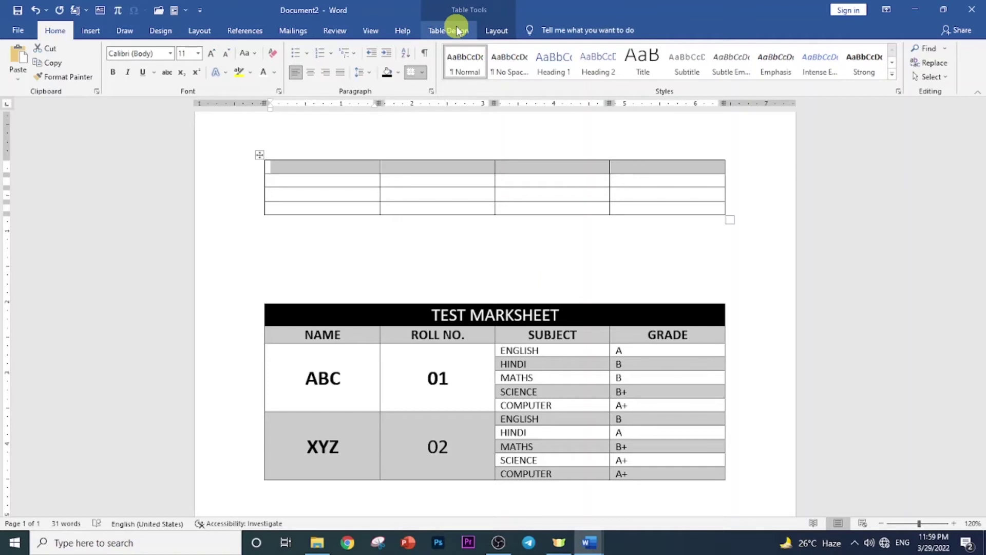
Step: Merge the new table's four top-row cells into one full-width cell and place the caret inside
{"action": "left_click", "coordinate": [494, 31]}
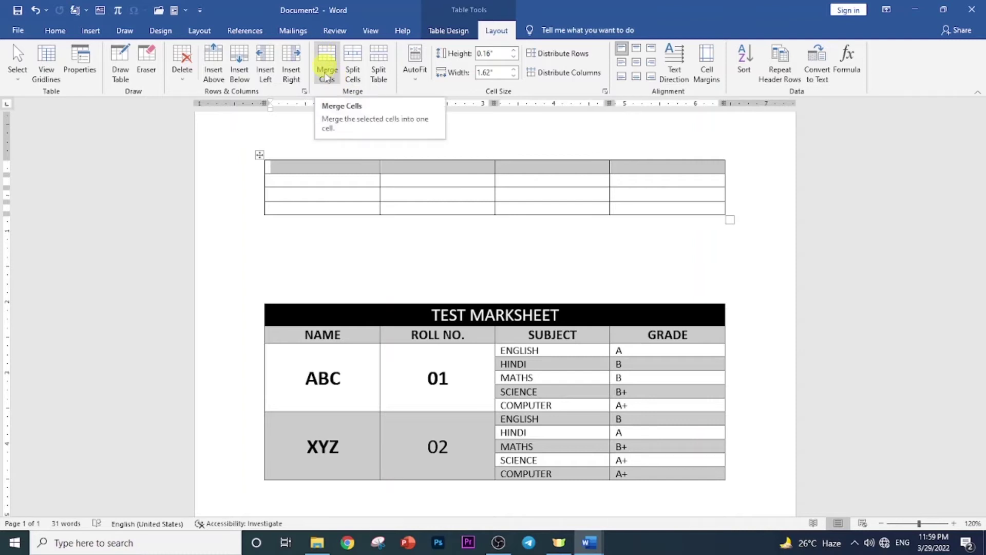
{"action": "left_click", "coordinate": [329, 85]}
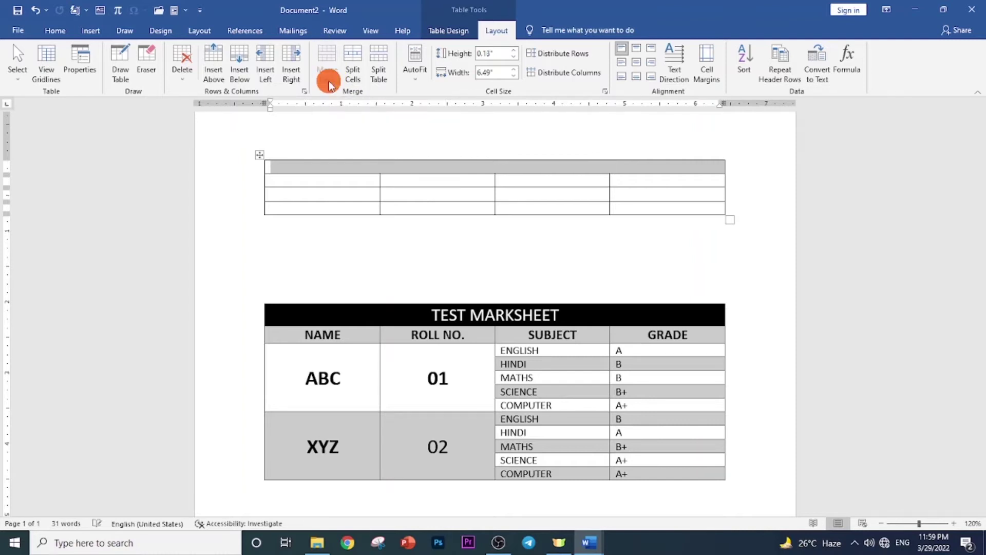
{"action": "left_click", "coordinate": [529, 191]}
{"action": "left_click", "coordinate": [540, 165]}
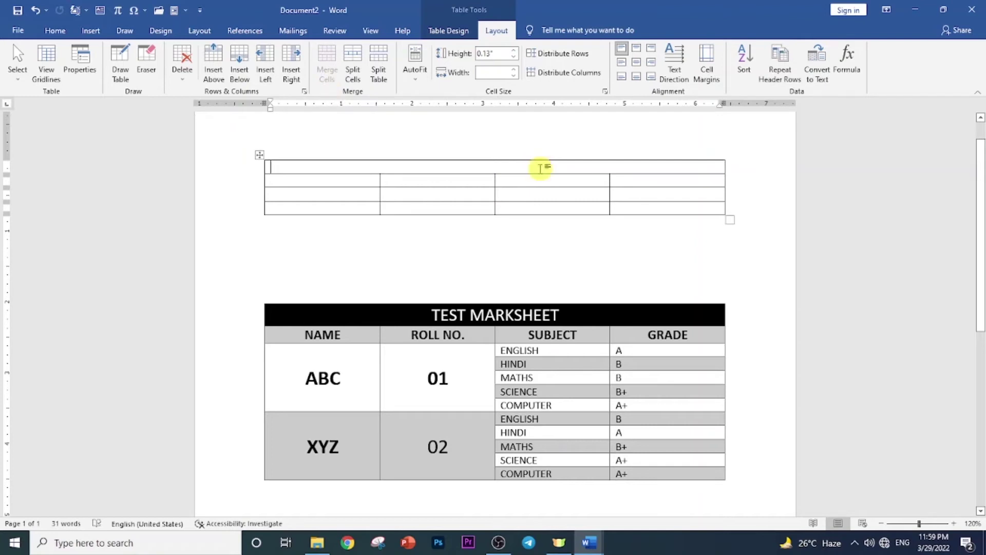
{"action": "left_click", "coordinate": [535, 168]}
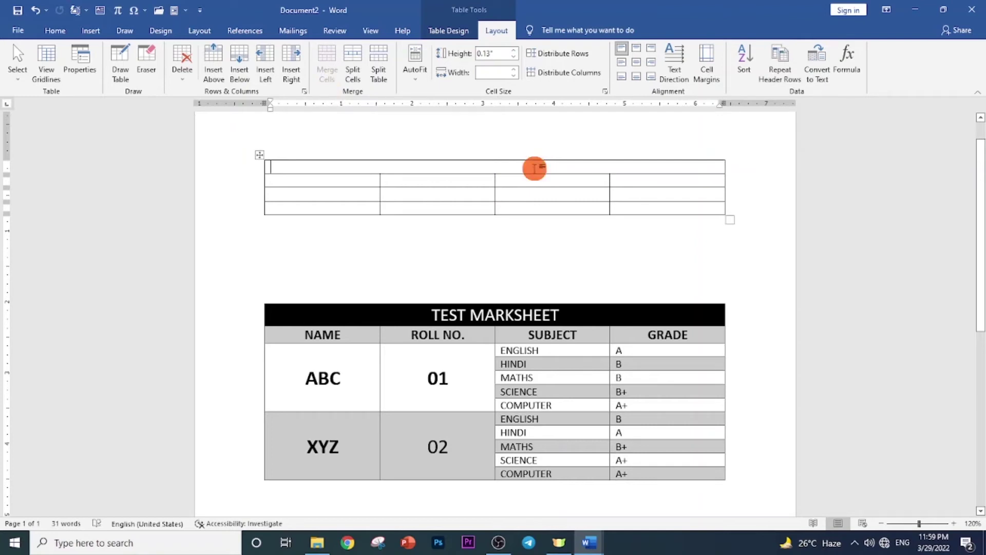
Step: Type TEST MARKS in the merged row and centre it in its cell
{"action": "type", "text": "TEST MARKS"}
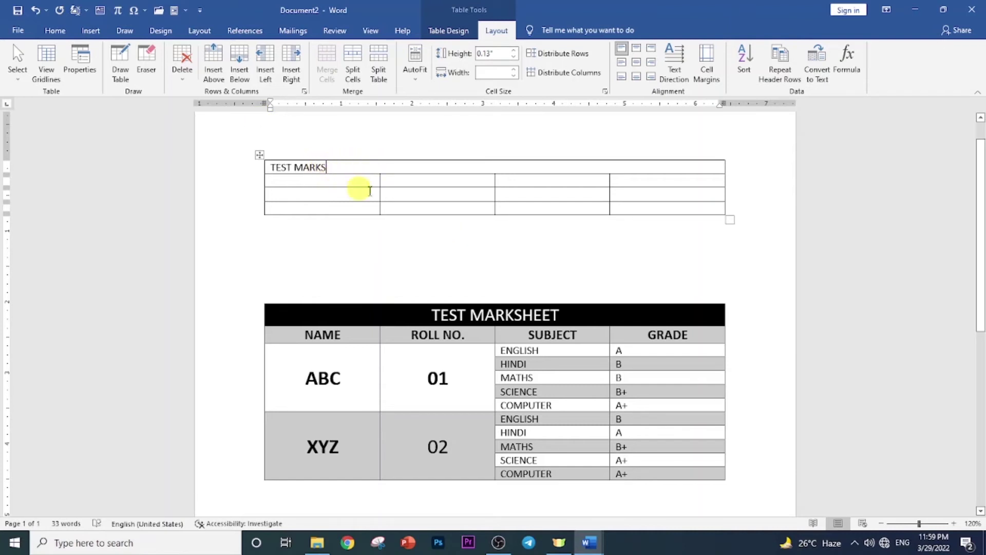
{"action": "left_click", "coordinate": [637, 62]}
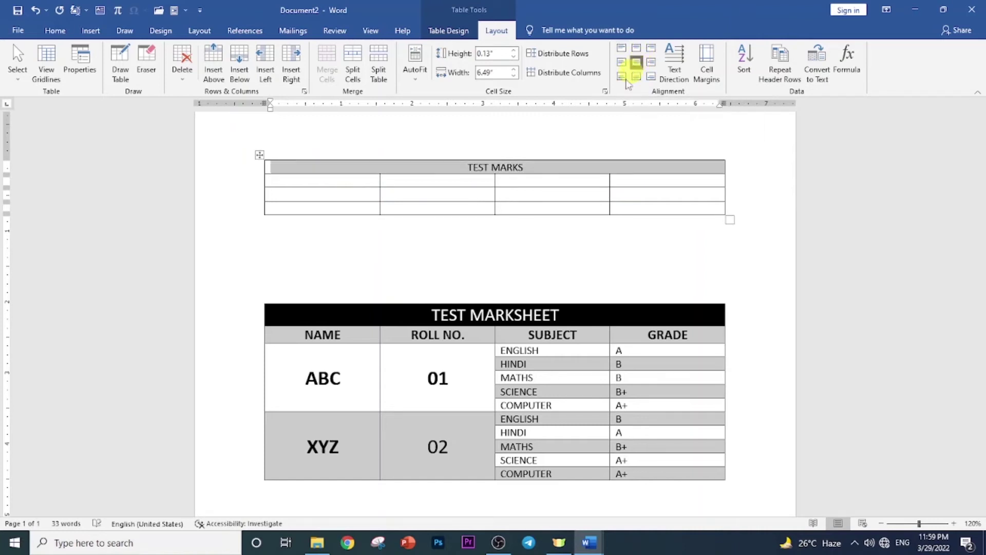
{"action": "left_click", "coordinate": [471, 168]}
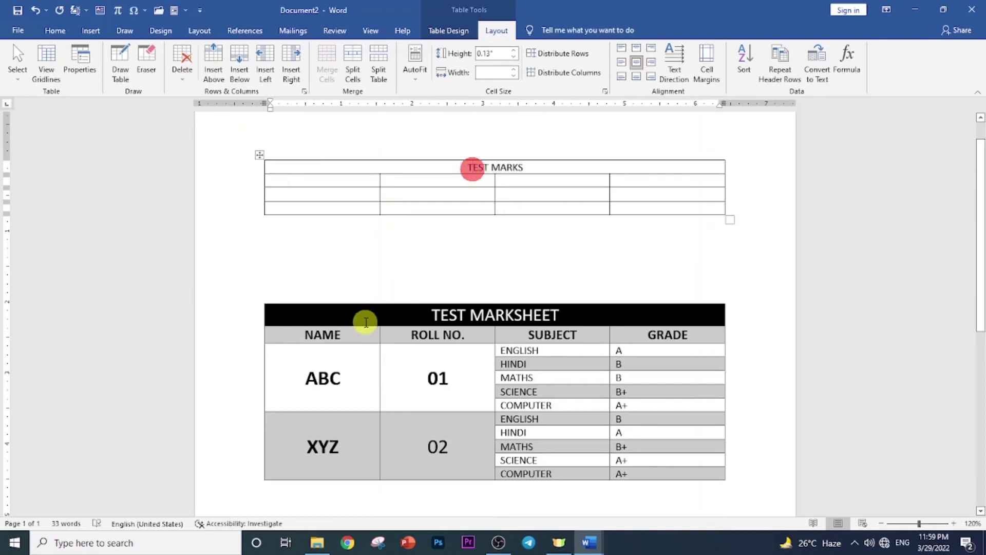
{"action": "left_click", "coordinate": [325, 329]}
{"action": "left_click", "coordinate": [327, 178]}
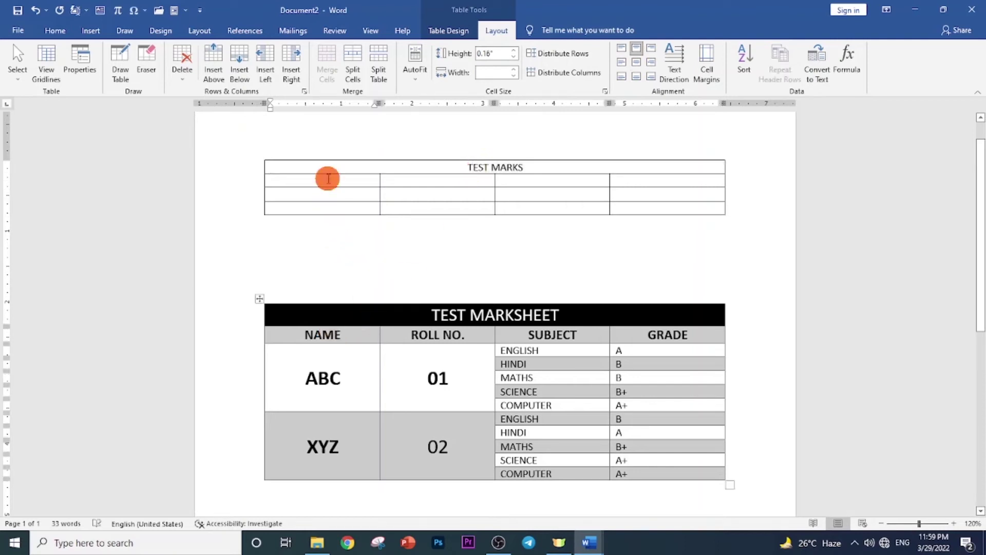
Step: Type the headings NAME and ROLL NO across the second row, then go to the SUB cell
{"action": "type", "text": "NAME"}
{"action": "key", "text": "Tab"}
{"action": "type", "text": "RO"}
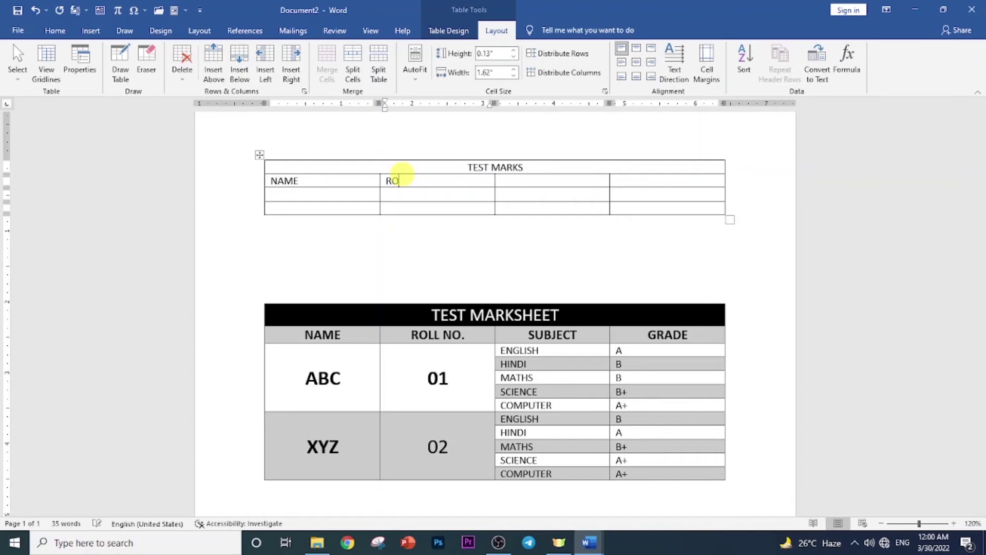
{"action": "type", "text": "LL NO"}
{"action": "key", "text": "Tab"}
{"action": "type", "text": "SUB"}
{"action": "key", "text": "Tab"}
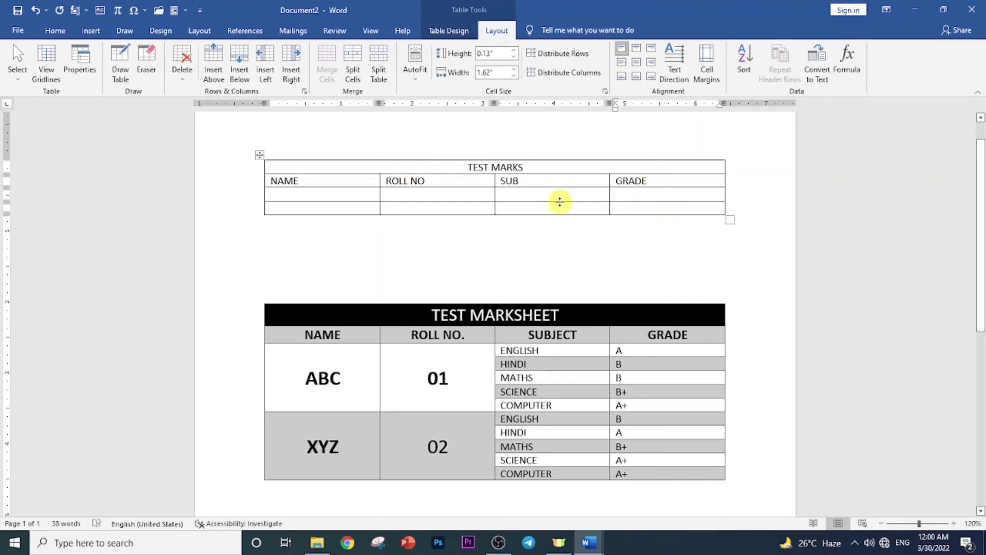
{"action": "left_click", "coordinate": [519, 210]}
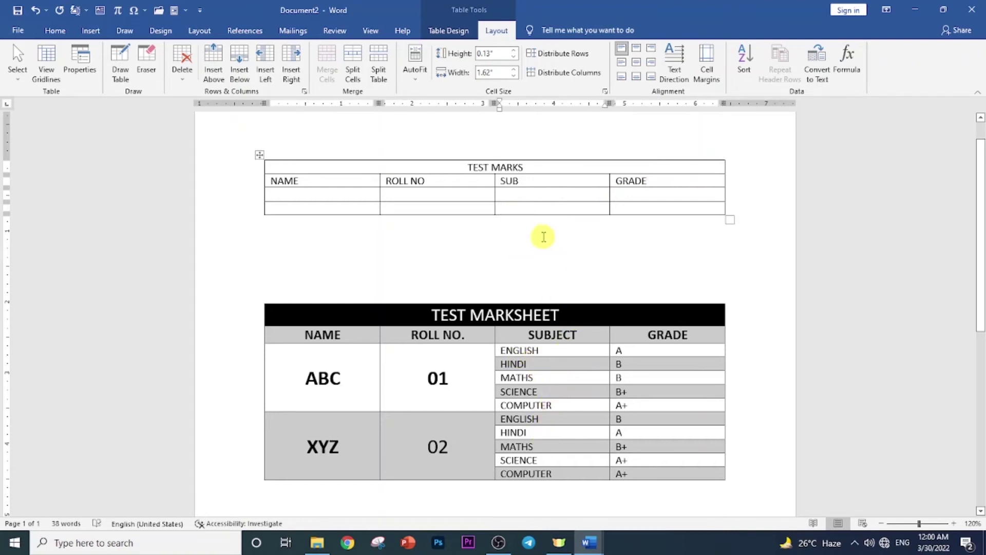
Step: Grow the table to seven rows: one added with Tab, two with Insert Above
{"action": "left_click", "coordinate": [622, 209]}
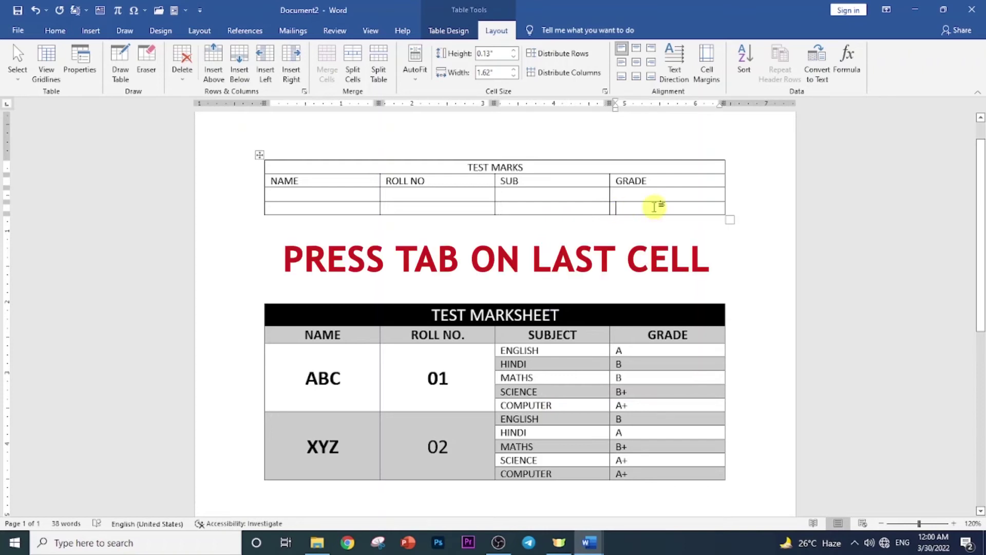
{"action": "key", "text": "Tab"}
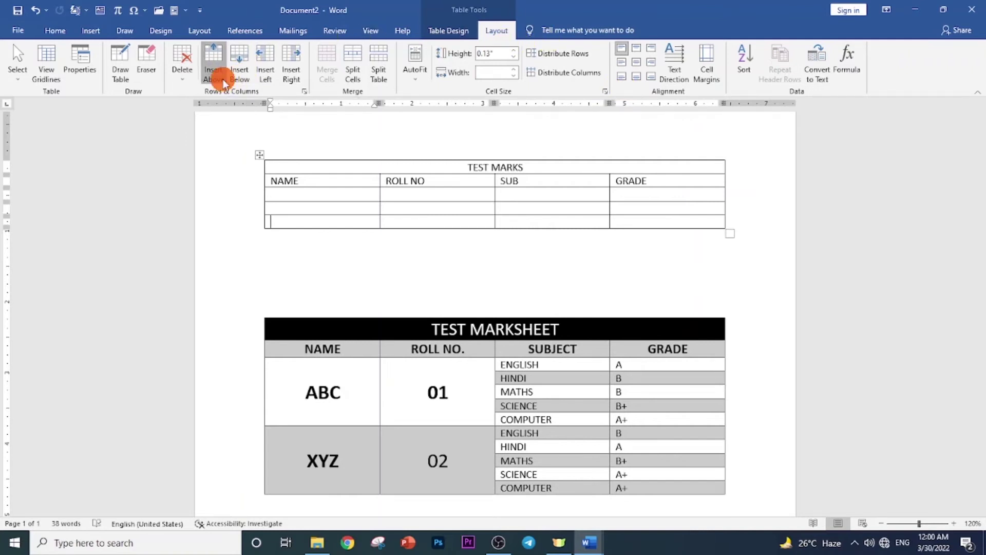
{"action": "left_click", "coordinate": [223, 79]}
{"action": "left_click", "coordinate": [223, 79]}
{"action": "left_click", "coordinate": [331, 222]}
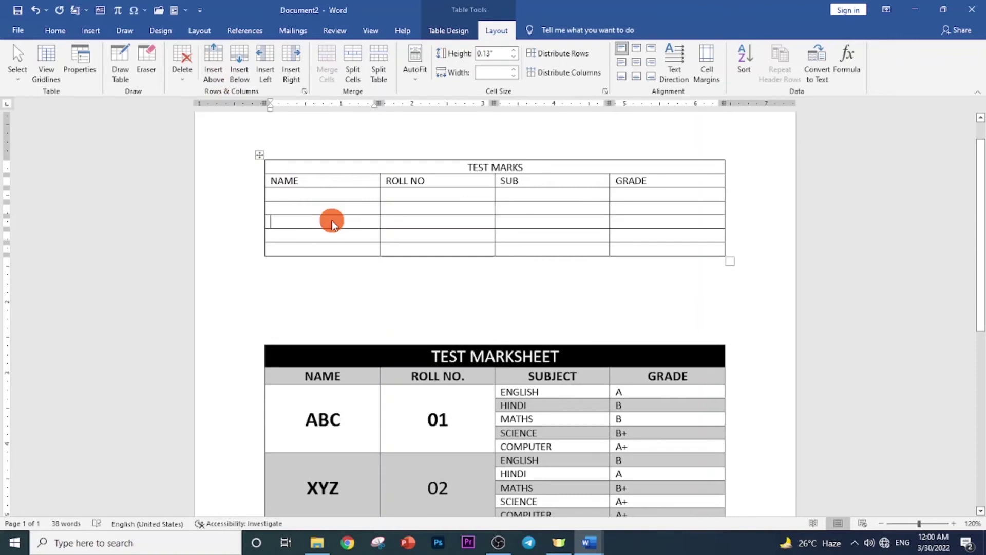
{"action": "left_click", "coordinate": [517, 193]}
Step: Enter the subjects ENG, HINDI, MATH, SCI and COM down the SUB column
{"action": "type", "text": "E"}
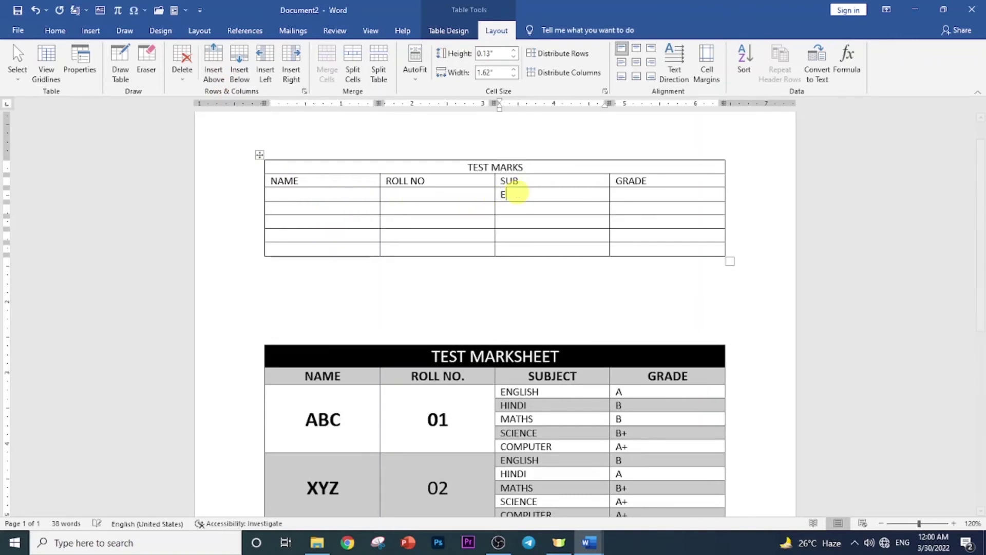
{"action": "type", "text": "HINDI"}
{"action": "key", "text": "Down"}
{"action": "type", "text": "MATH"}
{"action": "key", "text": "Down"}
{"action": "type", "text": "SCI"}
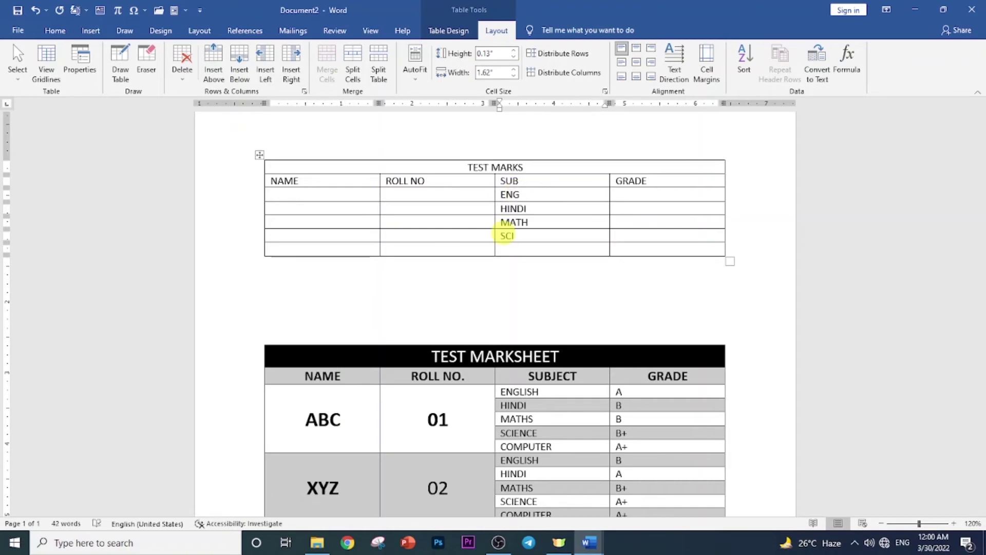
{"action": "type", "text": "OM"}
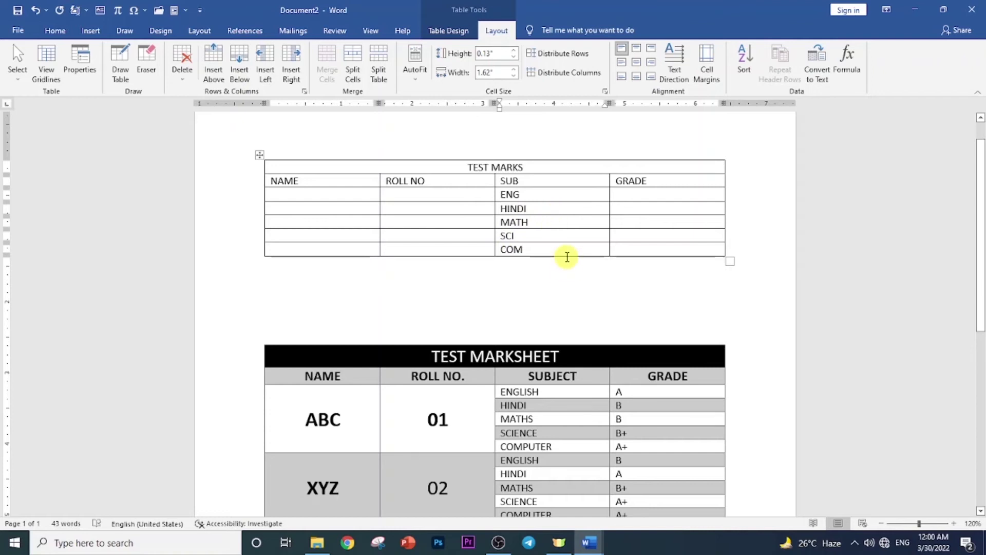
Step: Enter the grades A, B, A, C and A down the GRADE column
{"action": "left_click", "coordinate": [645, 196]}
{"action": "type", "text": "A"}
{"action": "left_click", "coordinate": [639, 208]}
{"action": "type", "text": "B"}
{"action": "left_click", "coordinate": [632, 222]}
{"action": "type", "text": "A"}
{"action": "left_click", "coordinate": [625, 234]}
{"action": "type", "text": "C"}
{"action": "left_click", "coordinate": [634, 248]}
{"action": "type", "text": "A"}
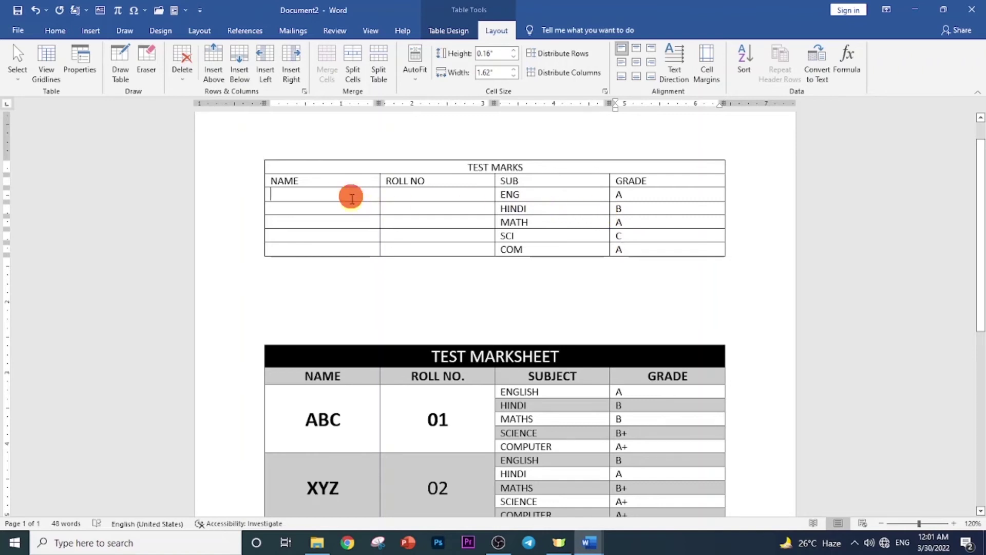
Step: Merge the five empty NAME cells into one and type ABC
{"action": "left_click_drag", "start_coordinate": [349, 195], "coordinate": [343, 257]}
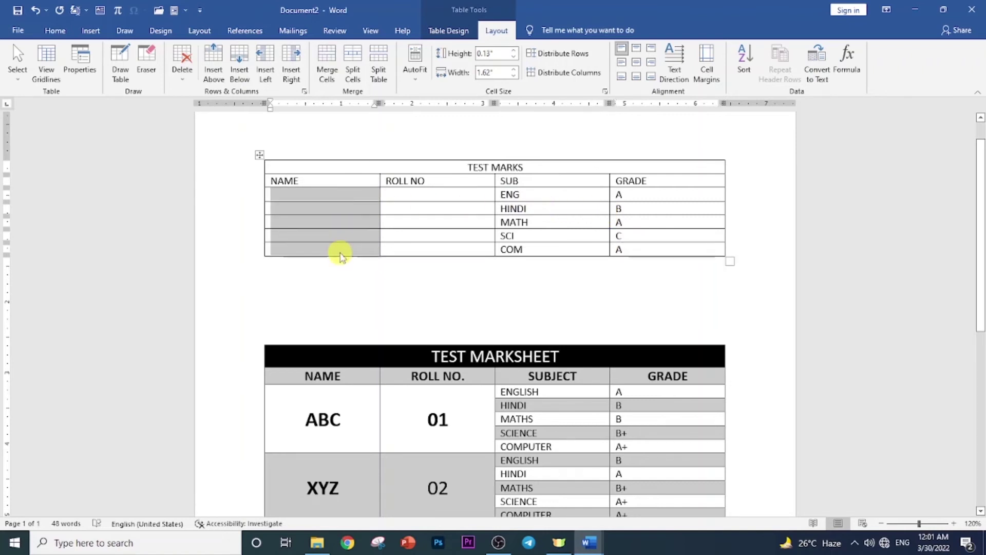
{"action": "left_click", "coordinate": [323, 75]}
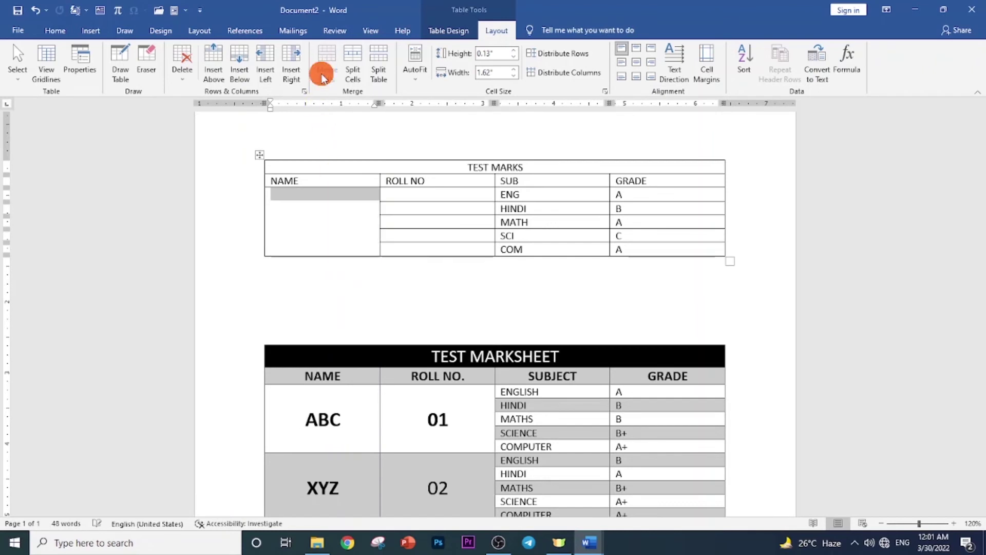
{"action": "left_click", "coordinate": [330, 198]}
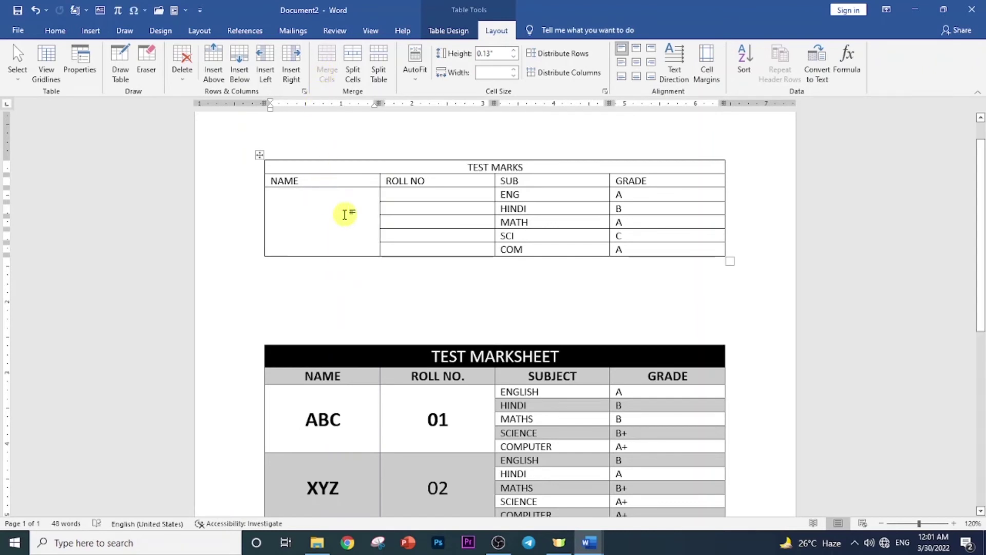
{"action": "type", "text": "ABB"}
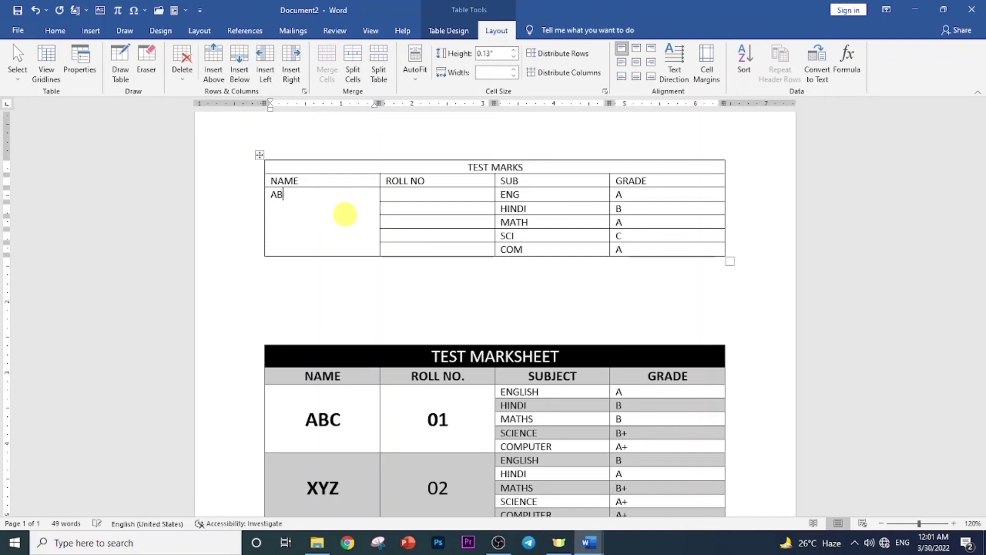
Step: Merge the five empty ROLL NO cells into one and type 01
{"action": "left_click", "coordinate": [414, 195]}
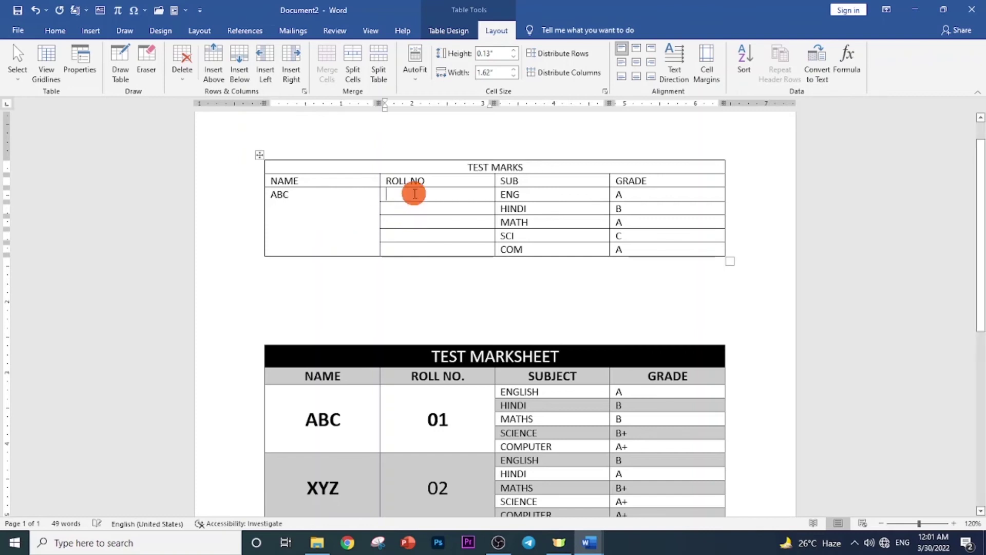
{"action": "left_click_drag", "start_coordinate": [414, 195], "coordinate": [414, 249]}
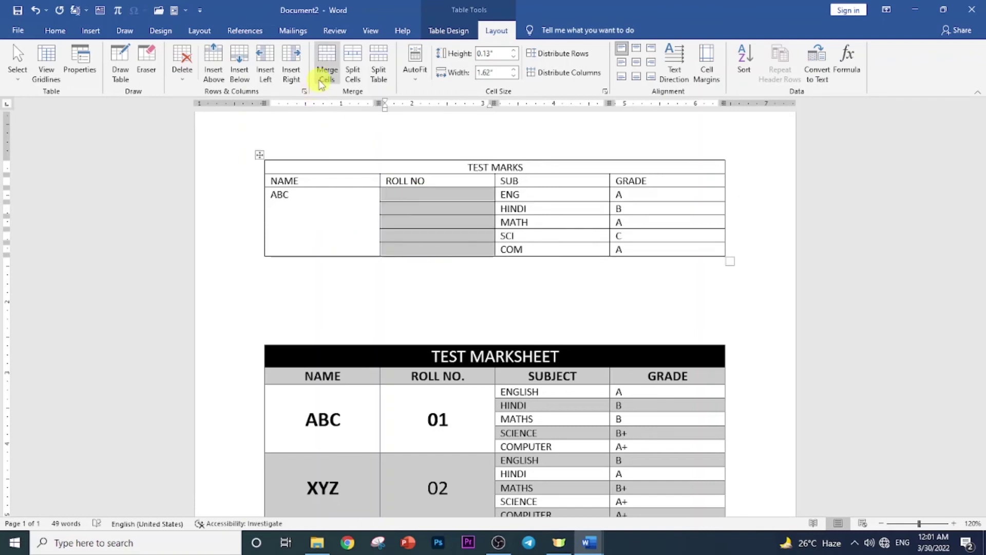
{"action": "left_click", "coordinate": [321, 82]}
{"action": "left_click", "coordinate": [428, 197]}
{"action": "type", "text": "01"}
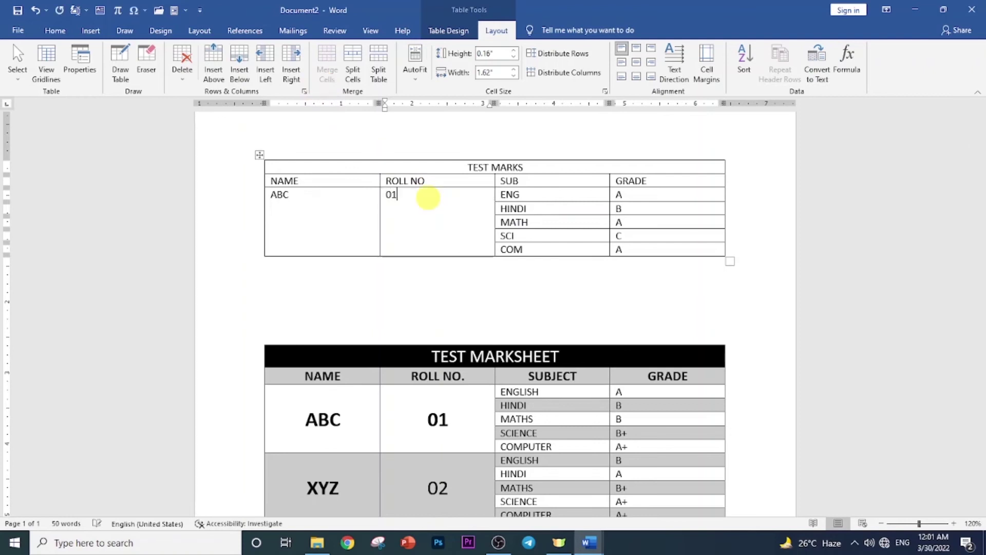
{"action": "left_click", "coordinate": [338, 213]}
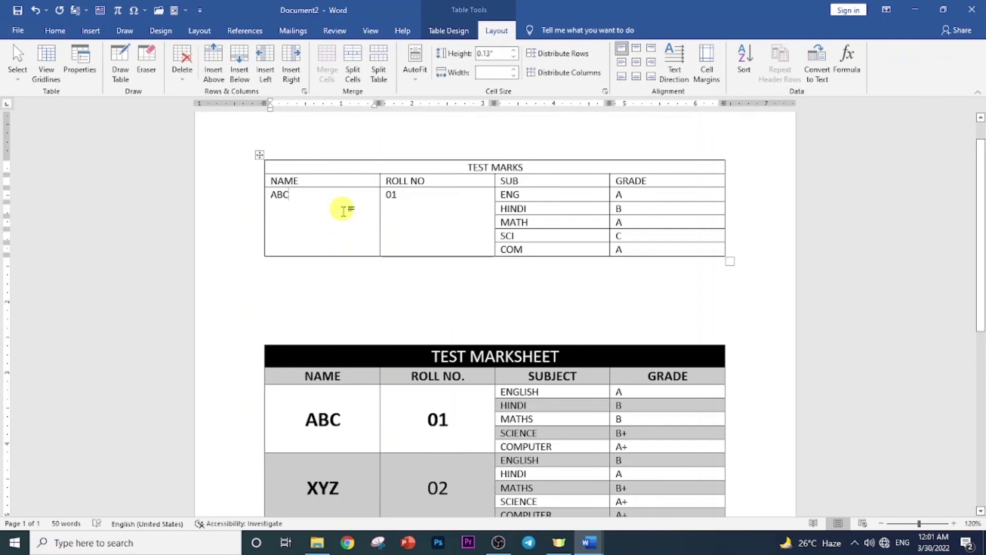
Step: Make the TEST MARKS title bold at 18 pt
{"action": "left_click", "coordinate": [318, 209]}
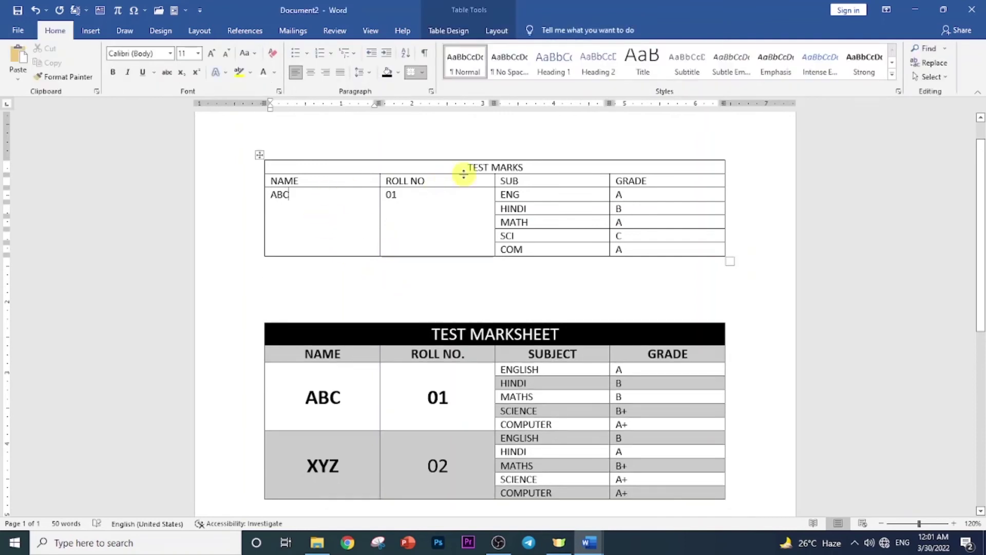
{"action": "left_click_drag", "start_coordinate": [466, 171], "coordinate": [524, 168]}
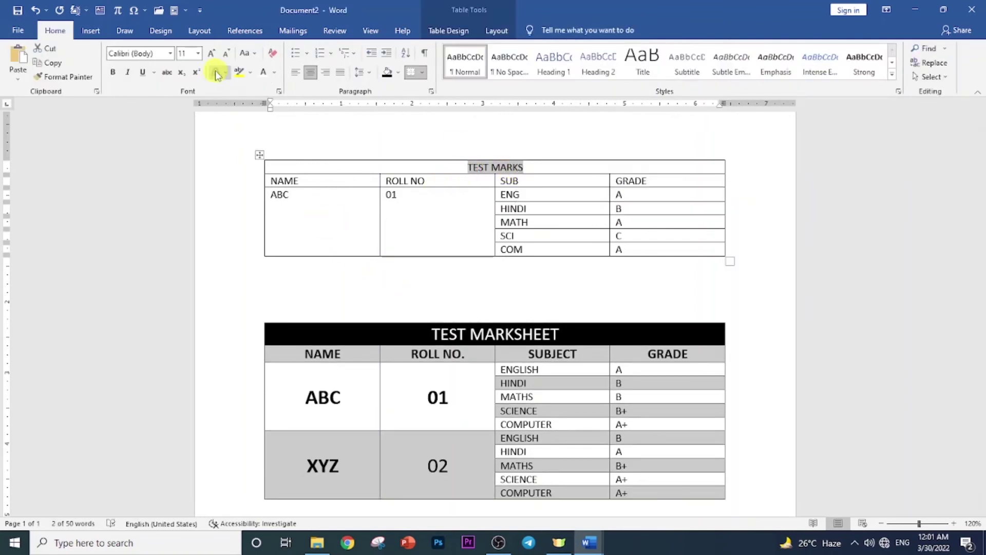
{"action": "left_click", "coordinate": [211, 54]}
{"action": "left_click", "coordinate": [210, 54]}
{"action": "left_click", "coordinate": [210, 54]}
{"action": "left_click", "coordinate": [211, 54]}
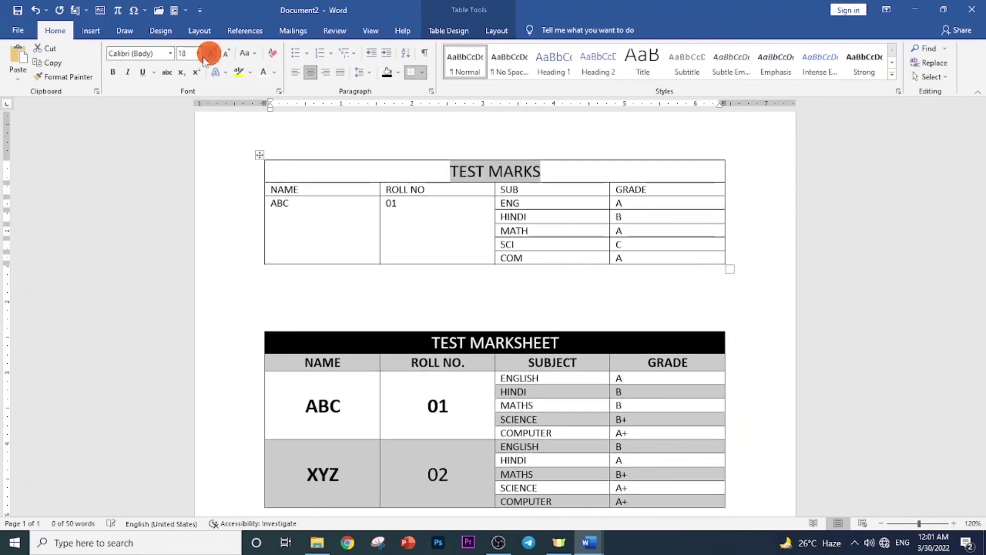
{"action": "left_click", "coordinate": [116, 81]}
Step: Centre the NAME, ROLL NO, SUB, GRADE header row, enlarge it to 12 pt and bold it
{"action": "left_click_drag", "start_coordinate": [285, 189], "coordinate": [620, 189]}
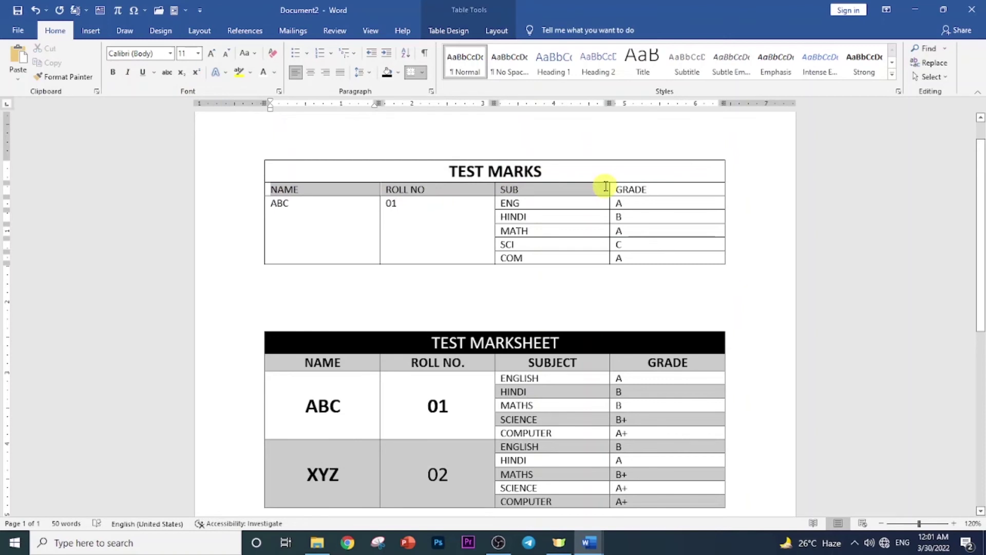
{"action": "left_click", "coordinate": [310, 72]}
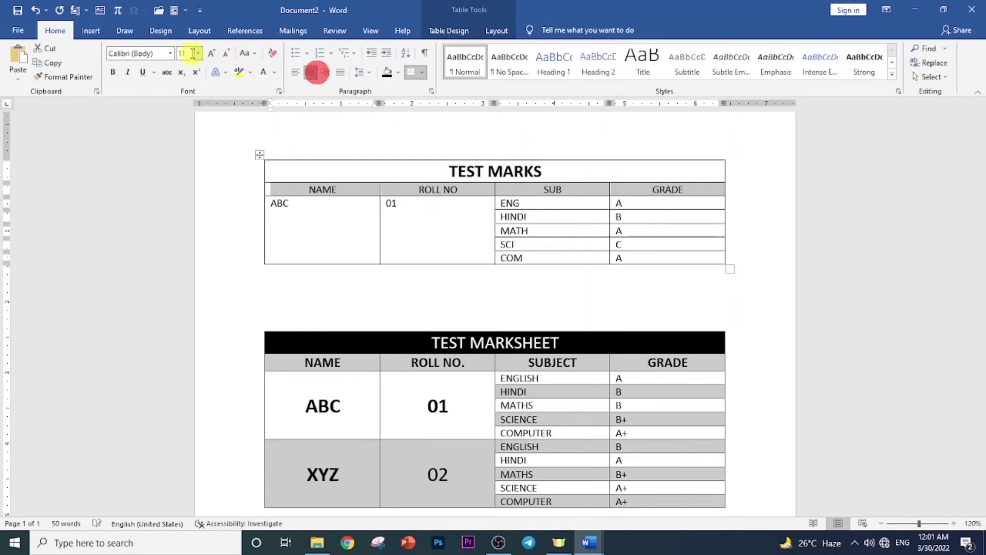
{"action": "left_click", "coordinate": [210, 53]}
{"action": "left_click", "coordinate": [113, 72]}
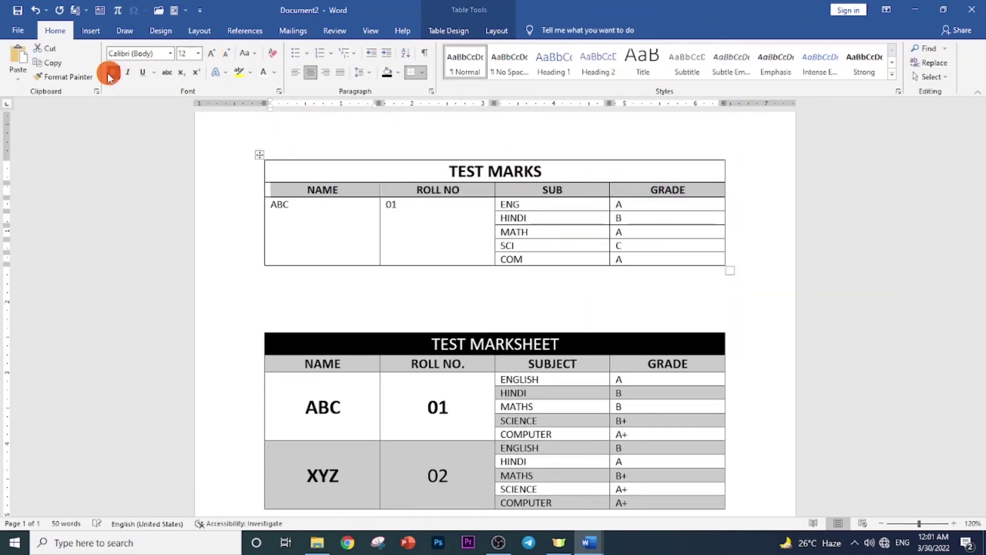
{"action": "left_click", "coordinate": [353, 213]}
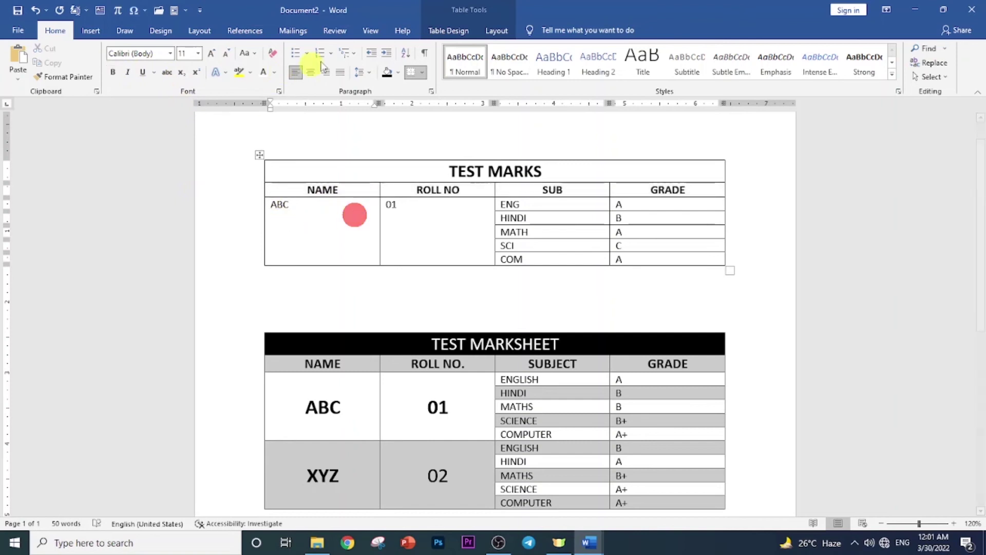
{"action": "left_click", "coordinate": [496, 31]}
Step: Centre ABC and 01 within their merged cells
{"action": "left_click_drag", "start_coordinate": [302, 204], "coordinate": [437, 208]}
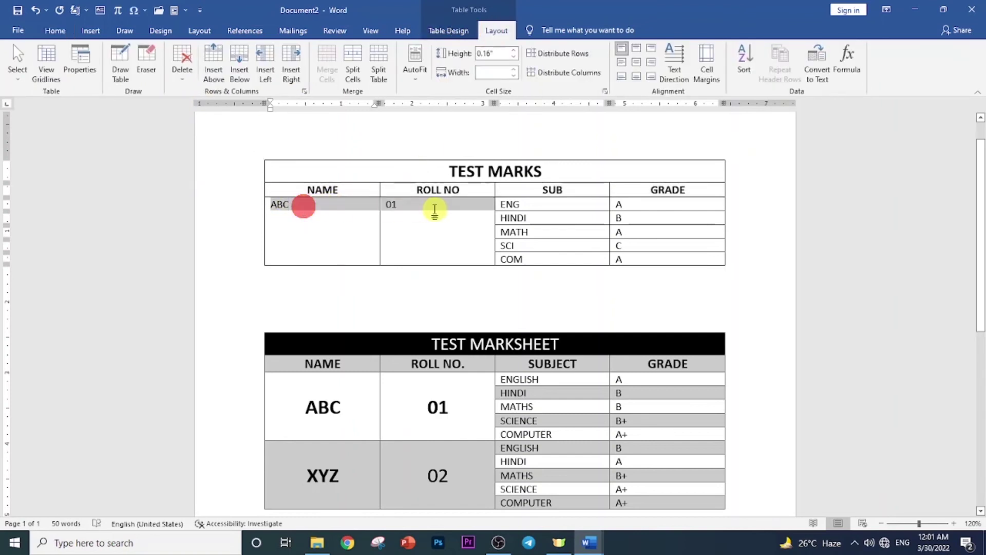
{"action": "left_click", "coordinate": [637, 64]}
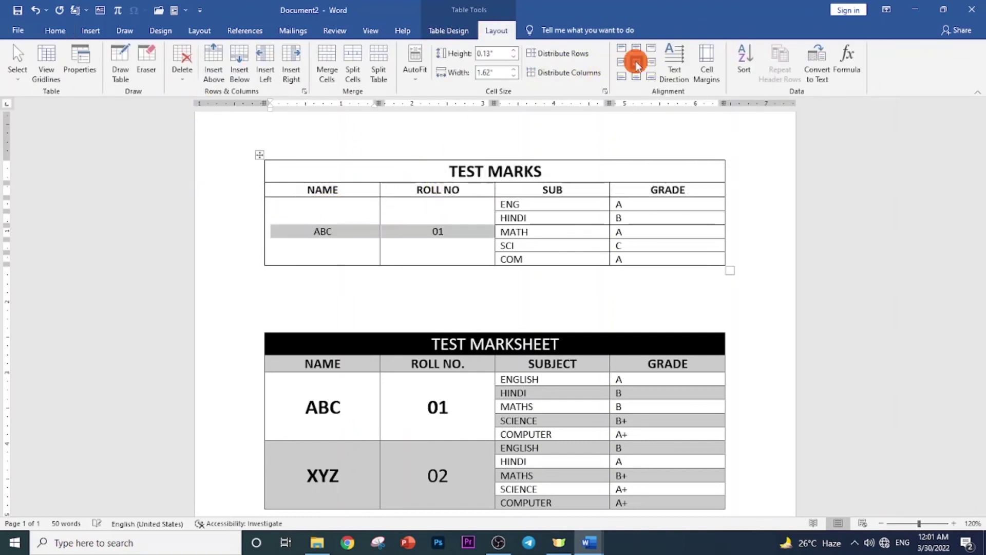
{"action": "left_click", "coordinate": [440, 238]}
Step: Enlarge the ABC and 01 text to 24 pt
{"action": "left_click_drag", "start_coordinate": [295, 237], "coordinate": [440, 231]}
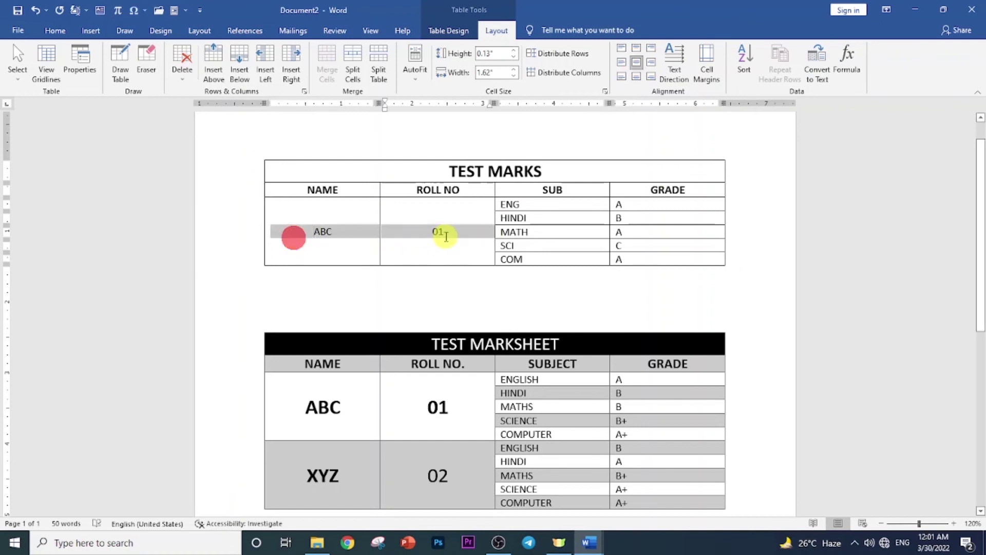
{"action": "left_click", "coordinate": [55, 31]}
{"action": "left_click", "coordinate": [210, 53]}
{"action": "left_click", "coordinate": [210, 53]}
{"action": "left_click", "coordinate": [210, 53]}
{"action": "left_click", "coordinate": [210, 53]}
{"action": "left_click", "coordinate": [210, 52]}
{"action": "left_click", "coordinate": [210, 53]}
{"action": "left_click_drag", "start_coordinate": [520, 207], "coordinate": [634, 260]}
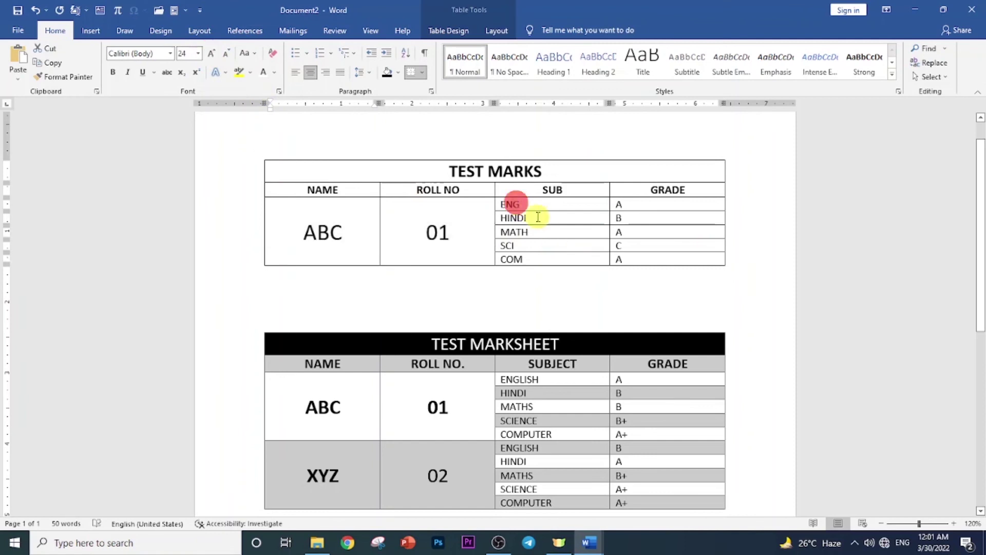
Step: Bold the subject names ENG to COM and their grades A, B, A, C, A, then select the whole table
{"action": "left_click", "coordinate": [112, 73]}
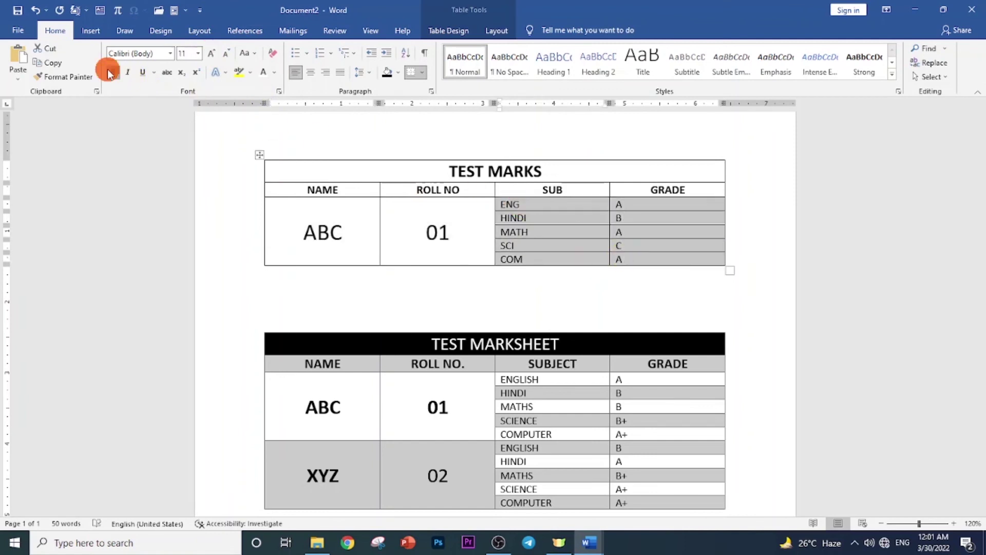
{"action": "left_click", "coordinate": [663, 256]}
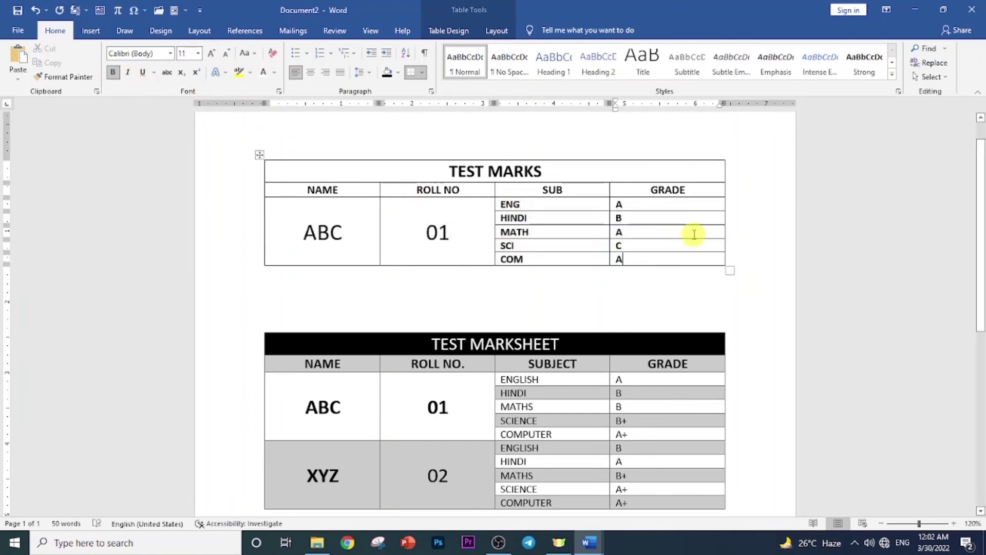
{"action": "left_click", "coordinate": [581, 179]}
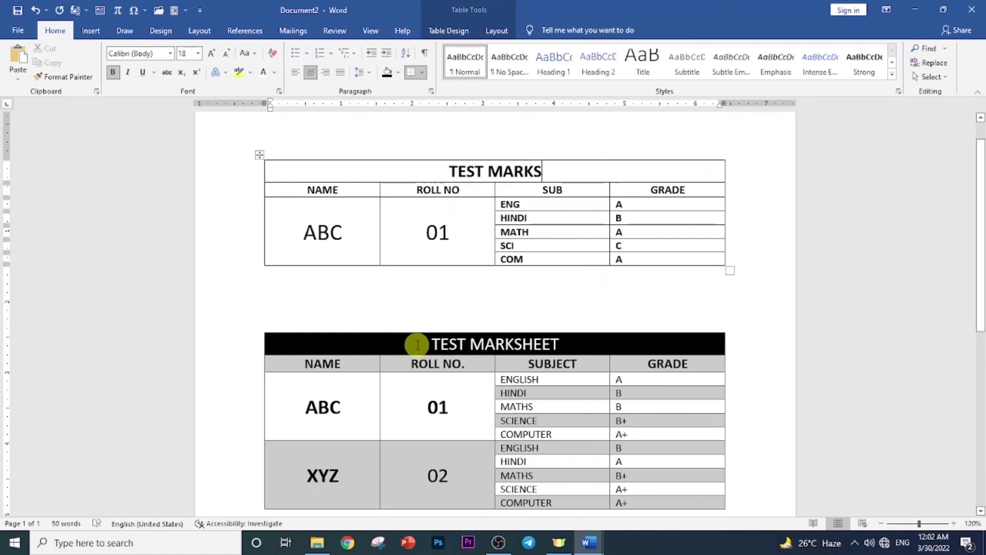
{"action": "left_click", "coordinate": [259, 155]}
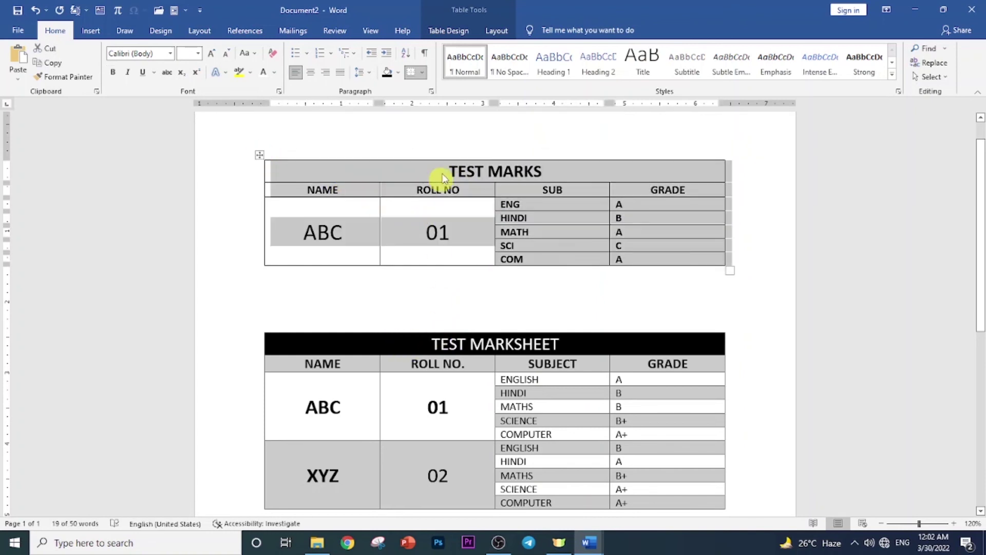
Step: Apply the black-header List Table style from the Table Design gallery to the TEST MARKS table
{"action": "left_click", "coordinate": [454, 30]}
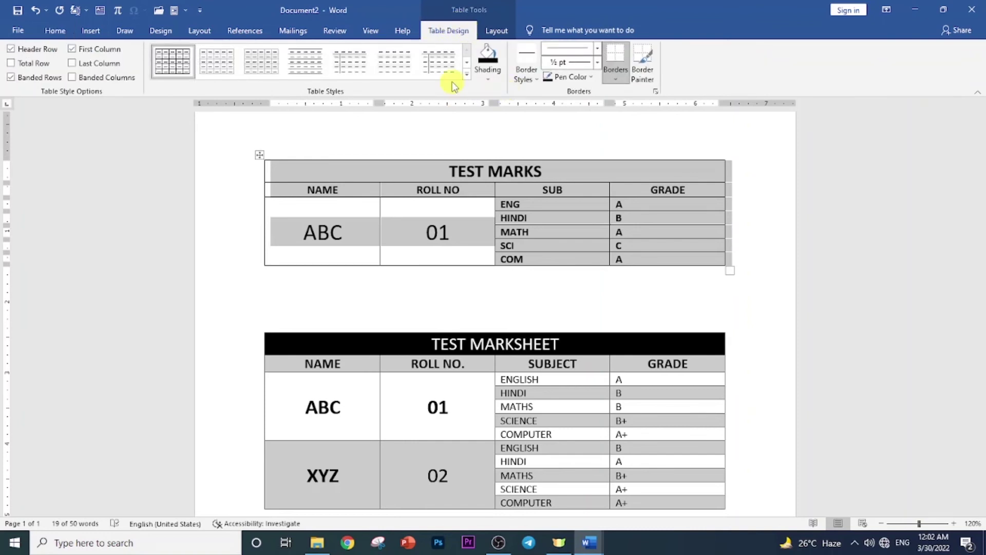
{"action": "left_click", "coordinate": [467, 76]}
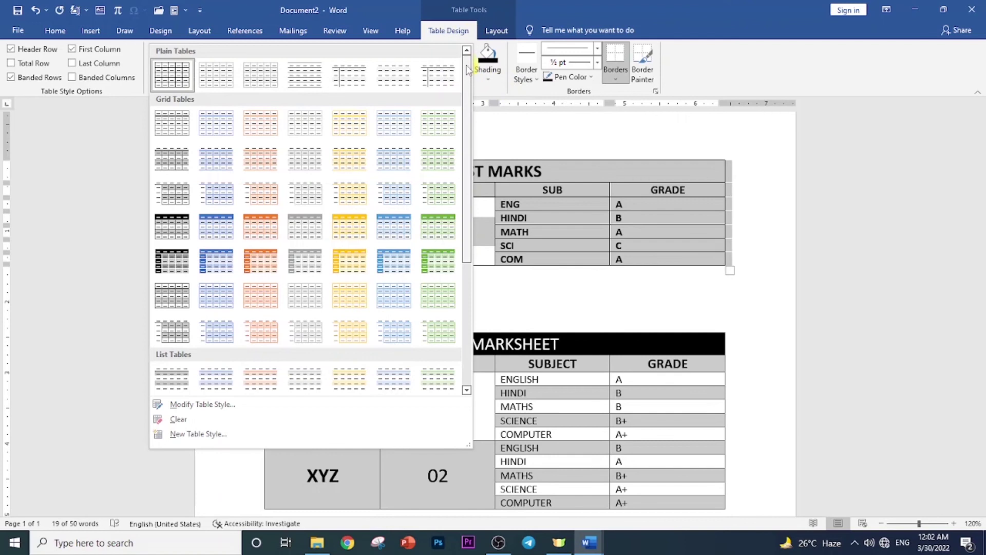
{"action": "scroll", "coordinate": [428, 257], "scroll_direction": "down", "scroll_amount": 3}
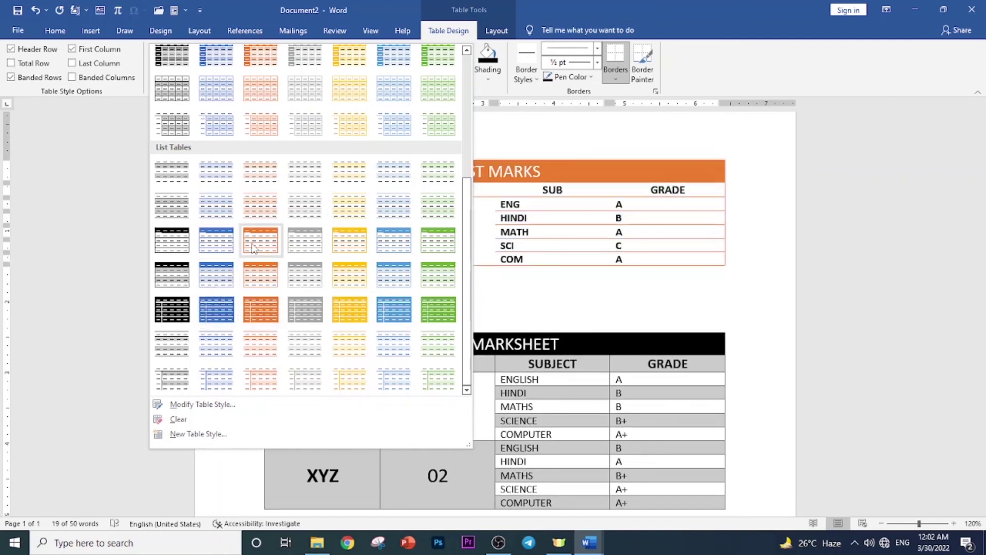
{"action": "left_click", "coordinate": [165, 221]}
{"action": "left_click", "coordinate": [466, 238]}
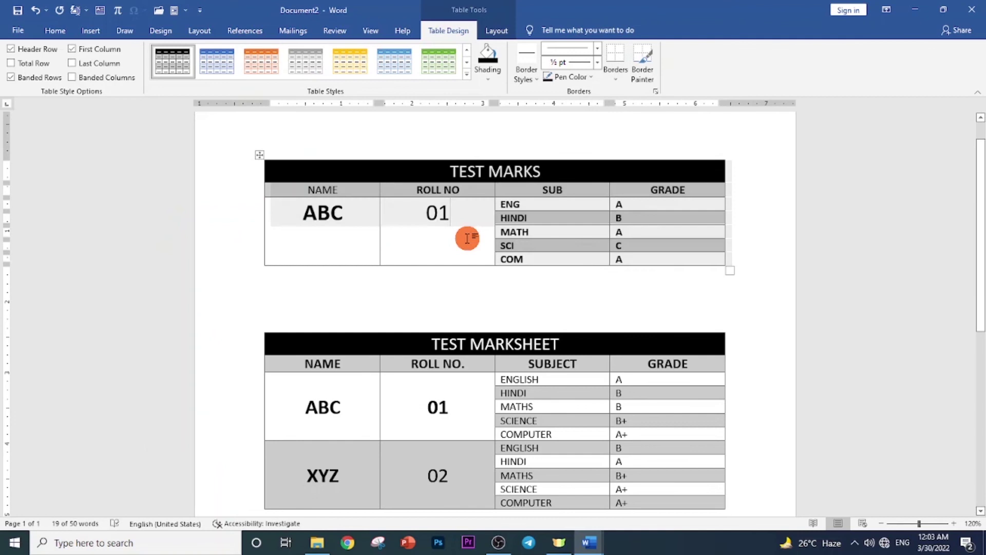
{"action": "scroll", "coordinate": [647, 264], "scroll_direction": "down", "scroll_amount": 2}
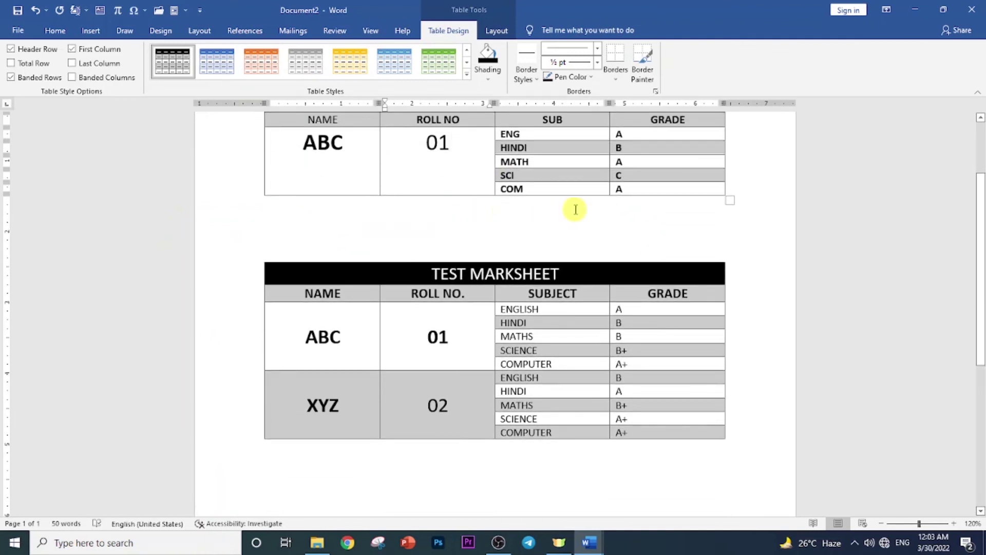
{"action": "scroll", "coordinate": [574, 209], "scroll_direction": "up", "scroll_amount": 1}
{"action": "scroll", "coordinate": [622, 211], "scroll_direction": "up", "scroll_amount": 2}
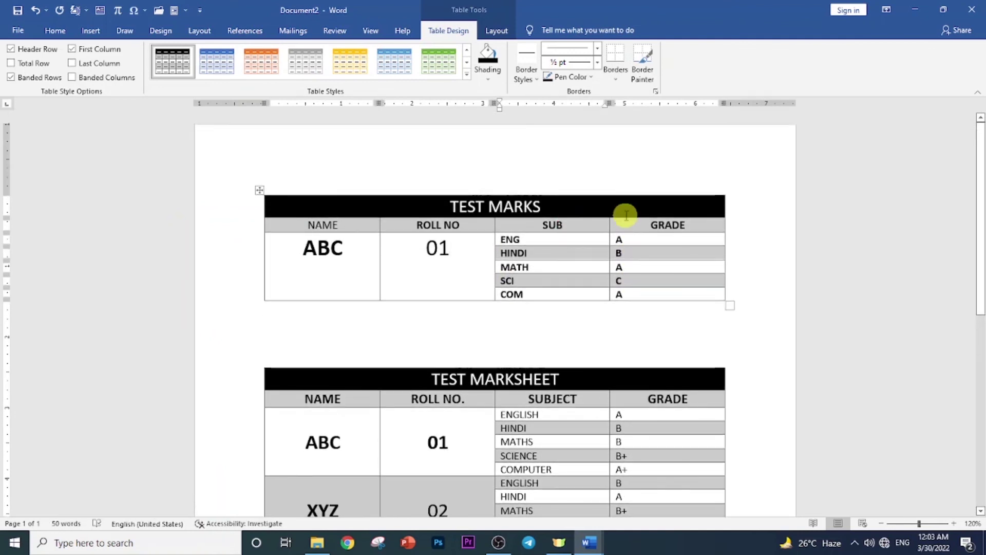
{"action": "double_click", "coordinate": [472, 208]}
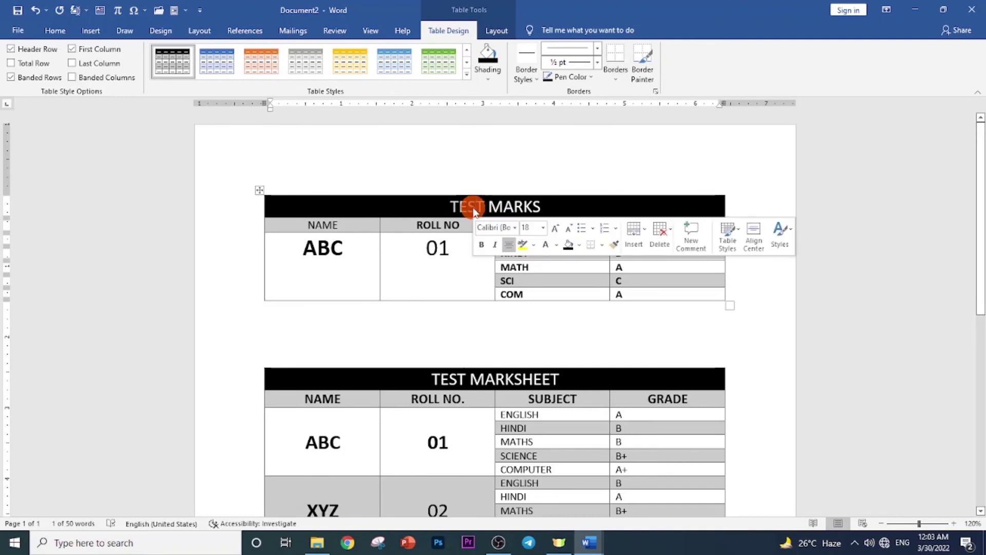